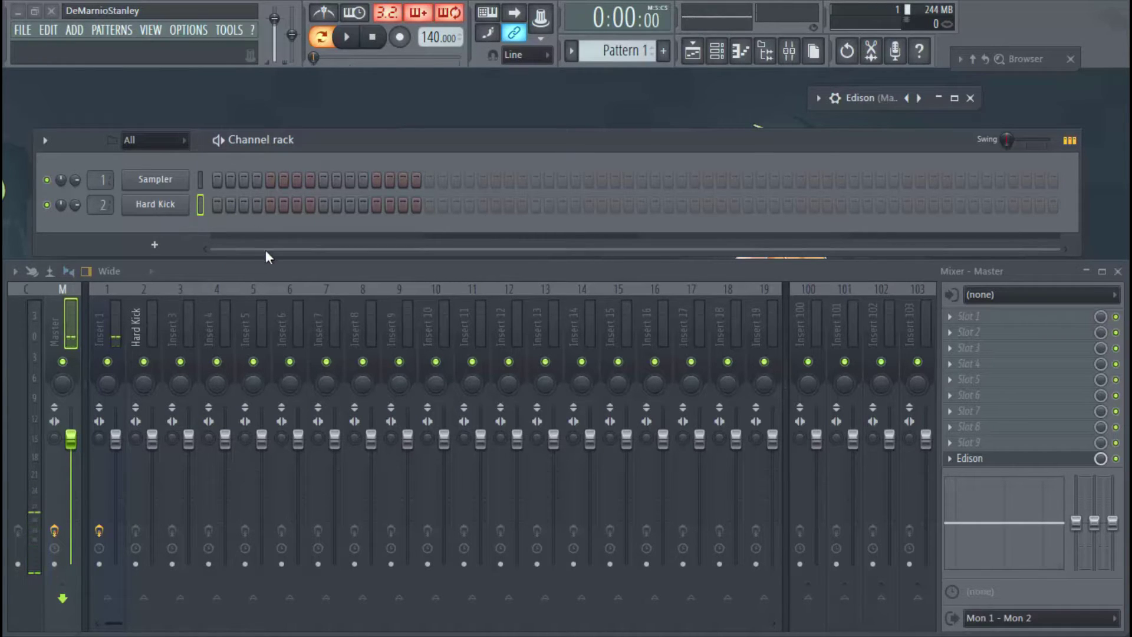
Open the Hard Kick channel's sampler settings and play the sample at several pitches to hear its original sound.
{"action": "left_click", "coordinate": [175, 206]}
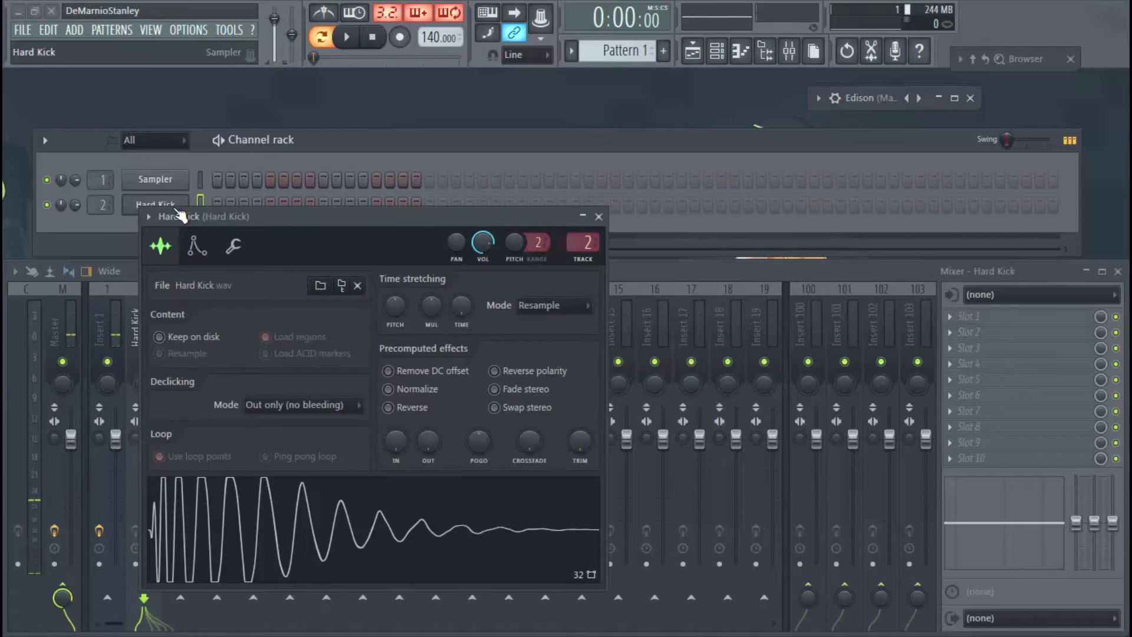
{"action": "left_click_drag", "start_coordinate": [385, 217], "coordinate": [543, 200]}
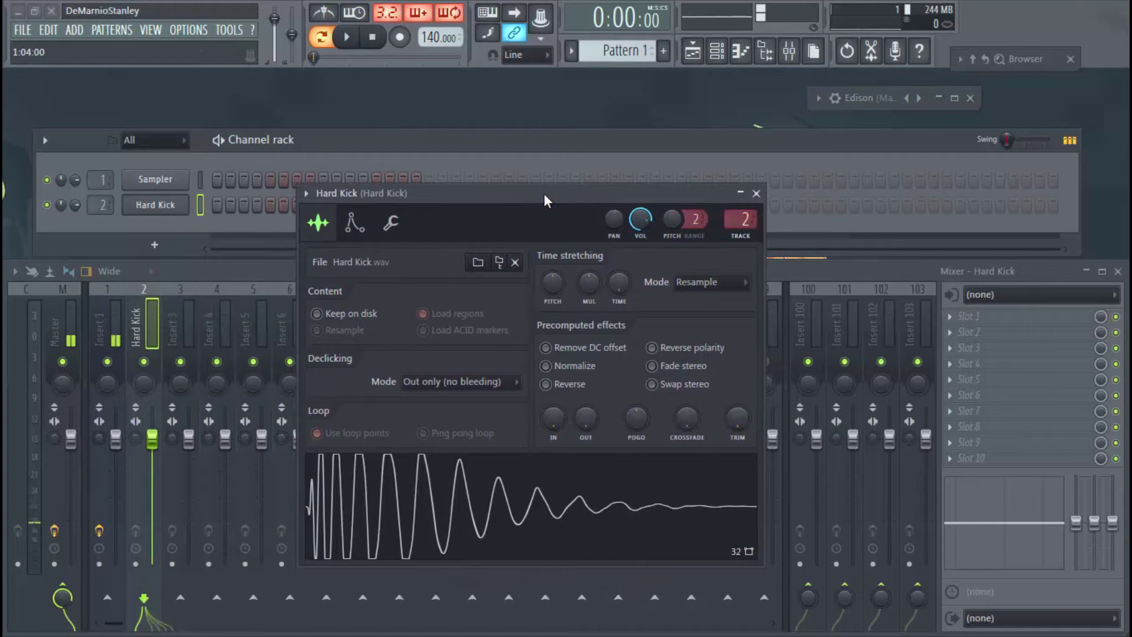
{"action": "key", "text": "z"}
{"action": "key", "text": "z"}
{"action": "key", "text": "z"}
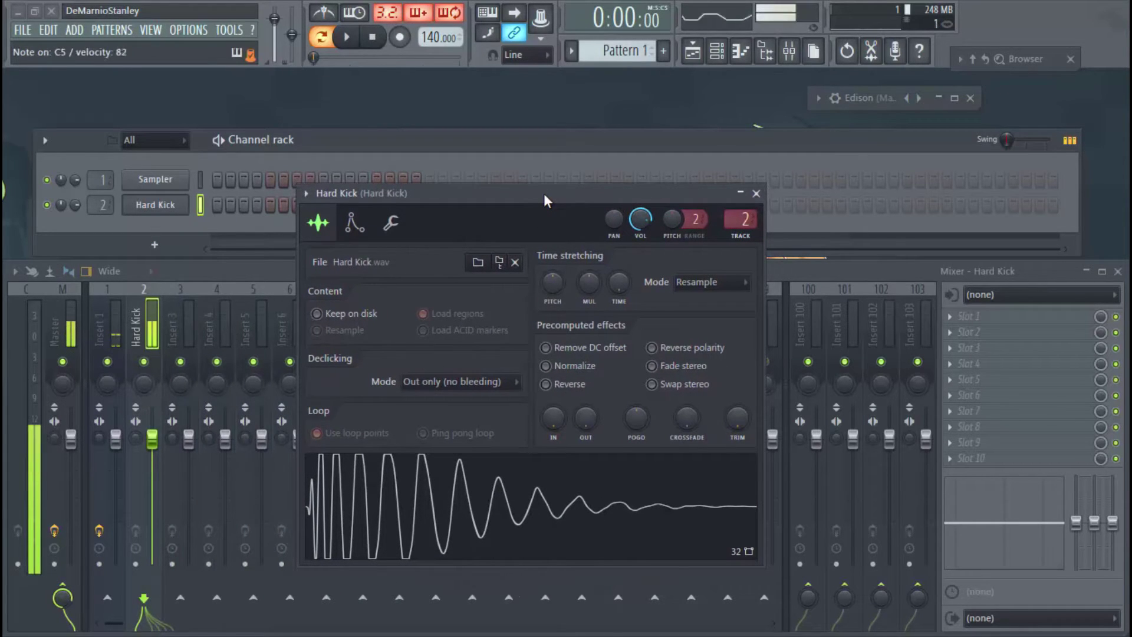
{"action": "key", "text": "z"}
{"action": "key", "text": "x"}
{"action": "key", "text": "c"}
{"action": "key", "text": "v"}
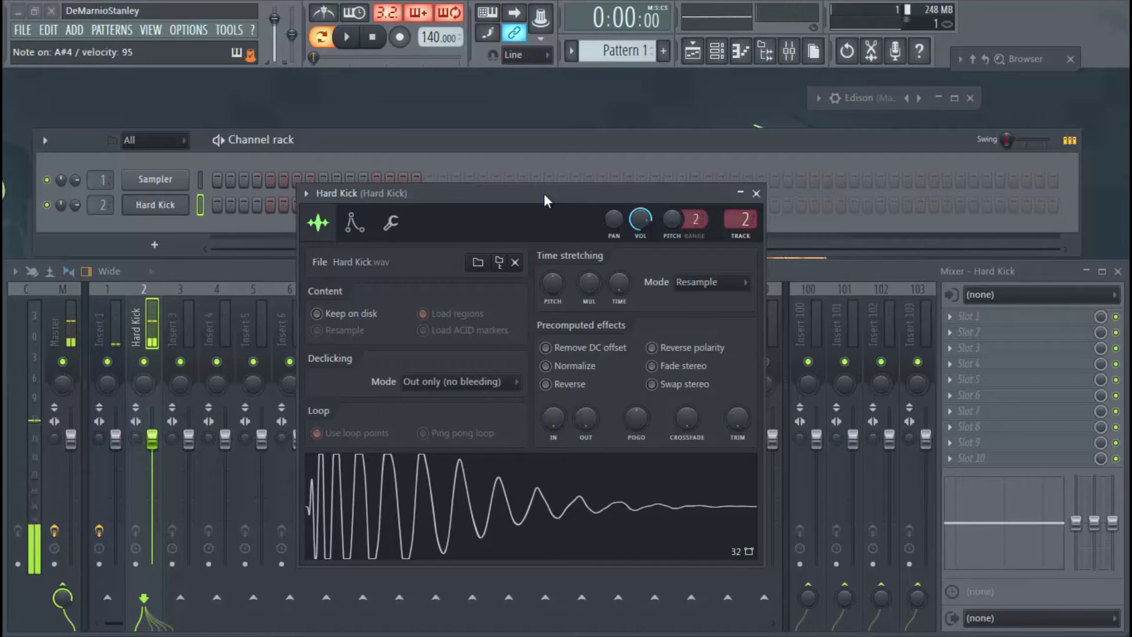
{"action": "key", "text": "z"}
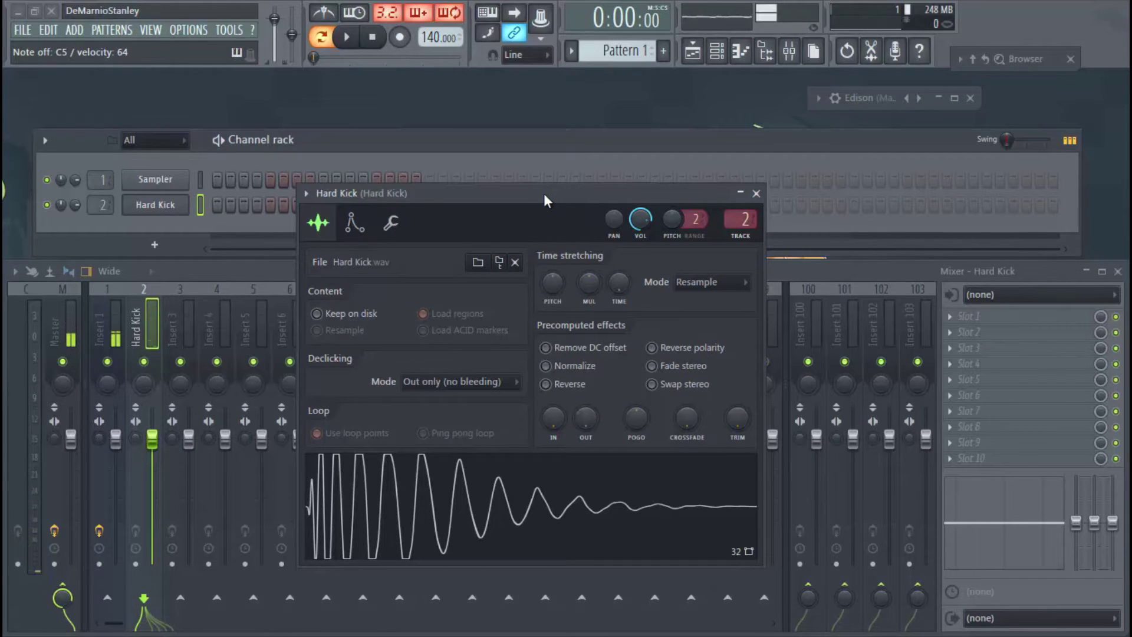
Load Fruity parametric EQ 2 into the first effect slot of the Hard Kick mixer track and play the kick through it.
{"action": "left_click_drag", "start_coordinate": [544, 194], "coordinate": [667, 125]}
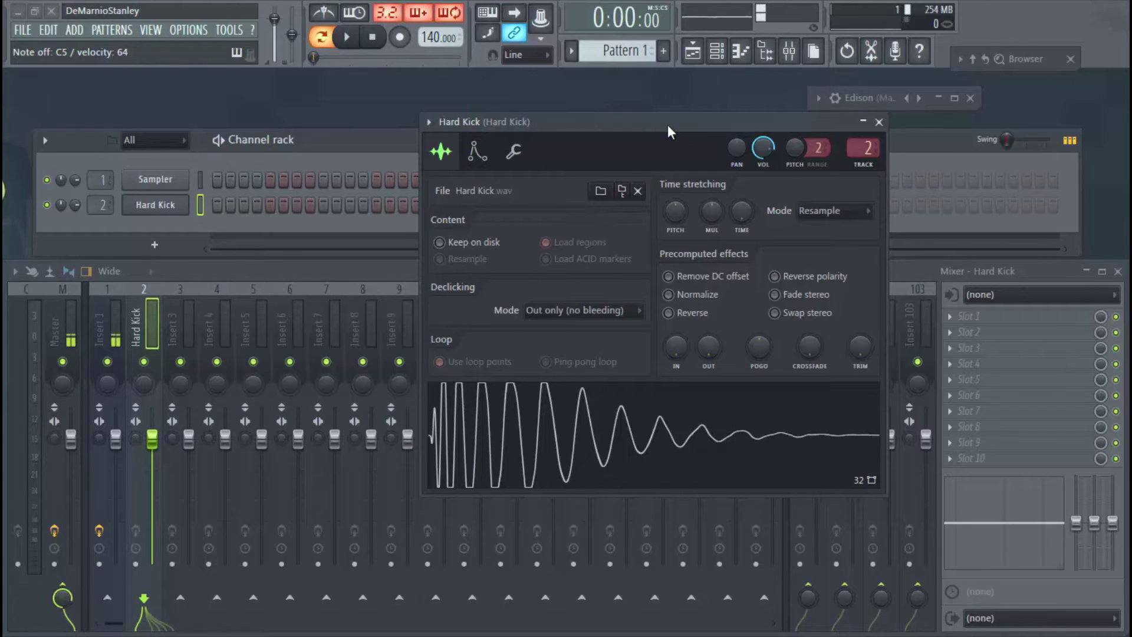
{"action": "left_click_drag", "start_coordinate": [723, 121], "coordinate": [640, 122]}
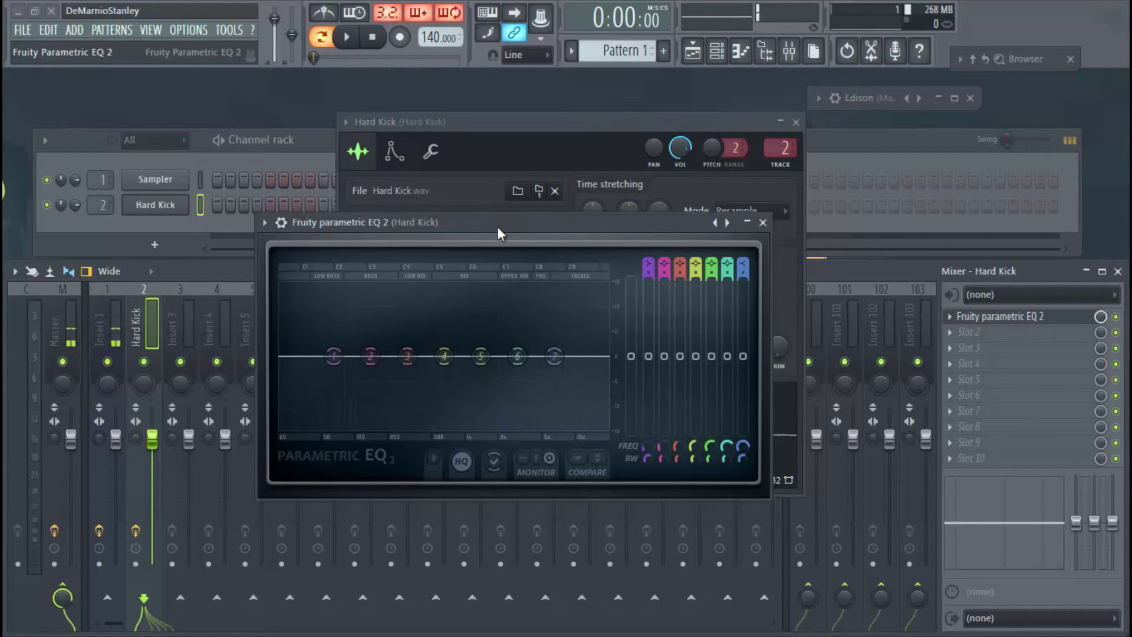
{"action": "key", "text": "q"}
{"action": "key", "text": "q"}
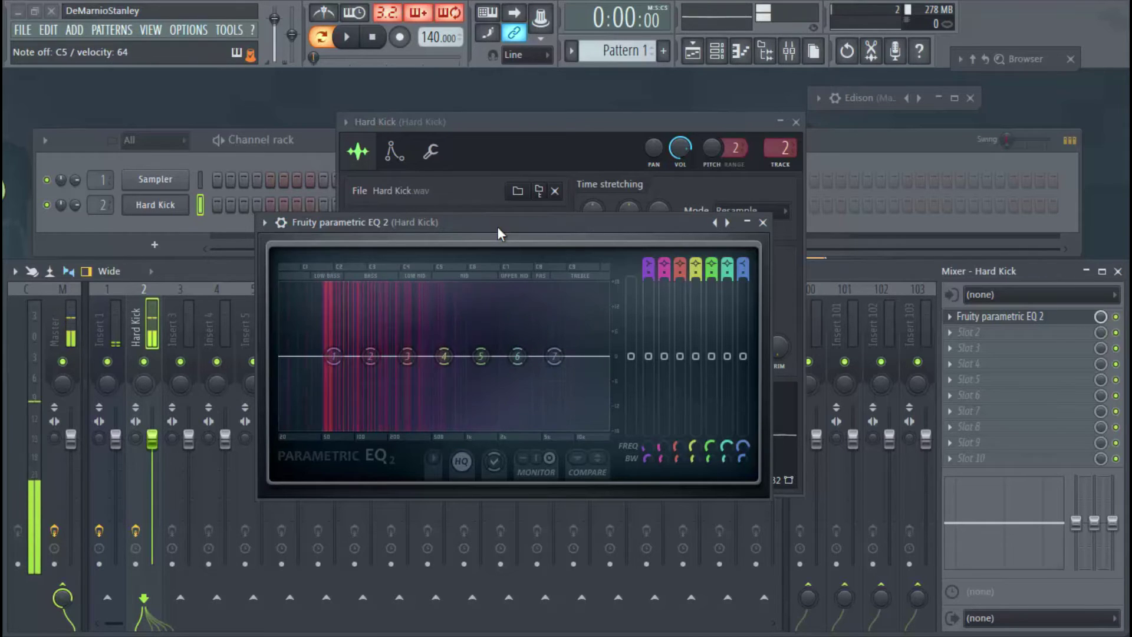
{"action": "key", "text": "z"}
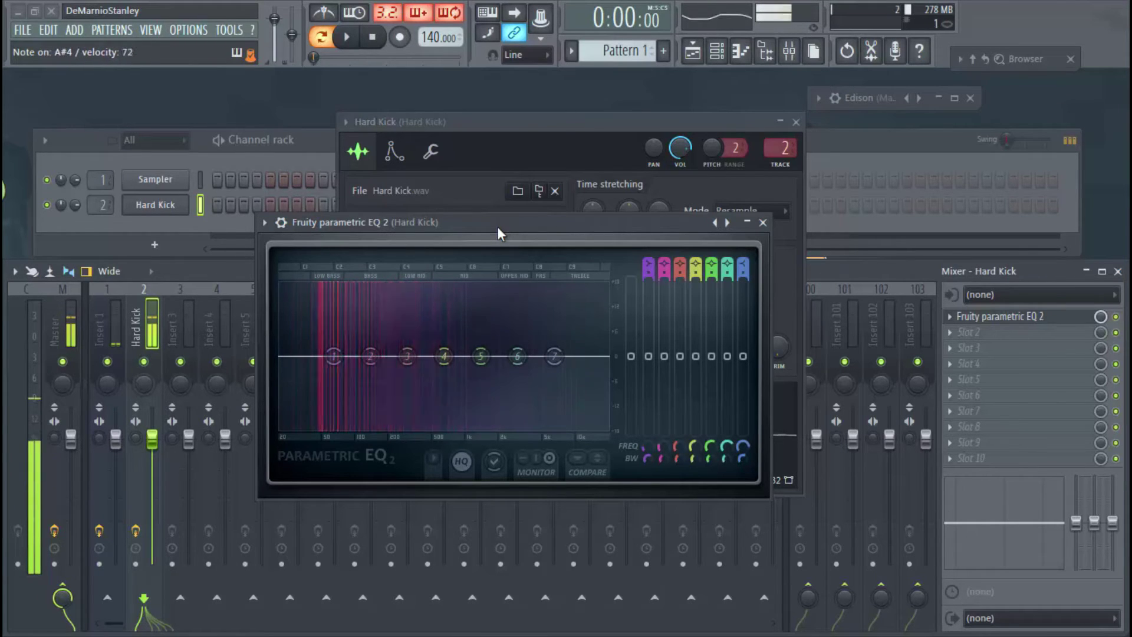
{"action": "key", "text": "j"}
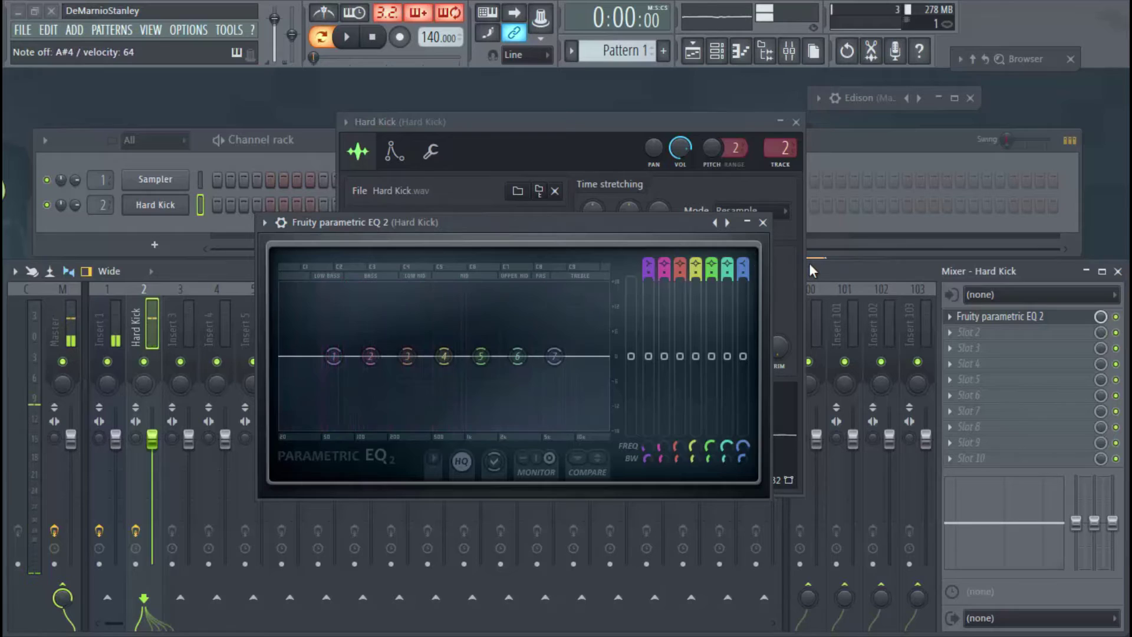
Close the Hard Kick sampler settings, then make EQ band 1 a steep high-pass filter and adjust its bandwidth.
{"action": "left_click", "coordinate": [796, 122]}
{"action": "left_click_drag", "start_coordinate": [617, 222], "coordinate": [670, 235]}
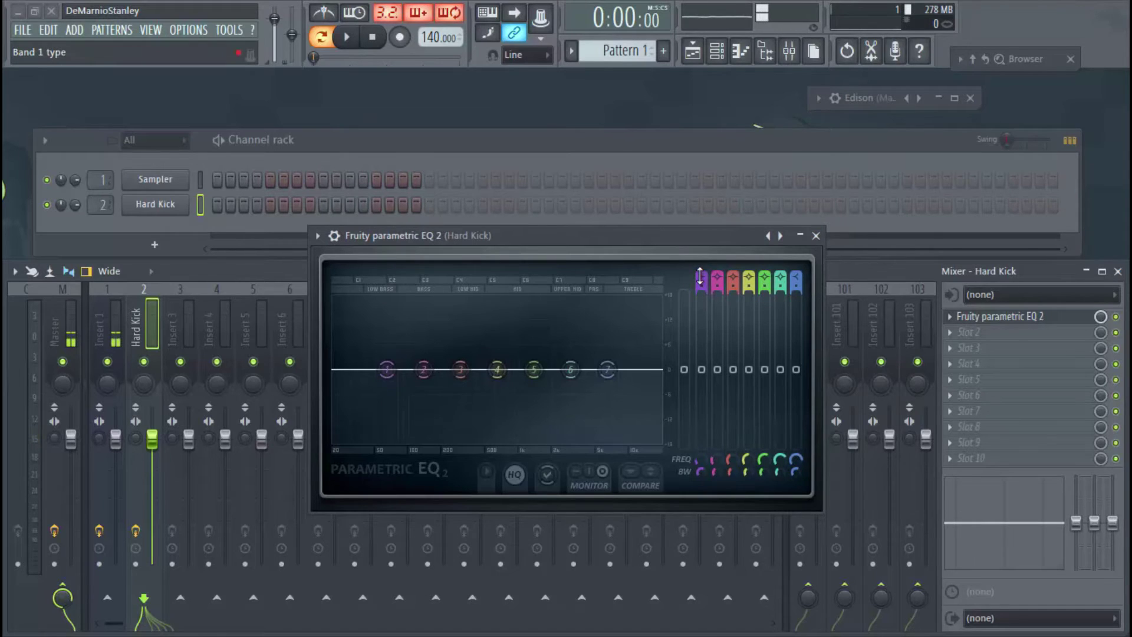
{"action": "left_click_drag", "start_coordinate": [700, 275], "coordinate": [702, 352]}
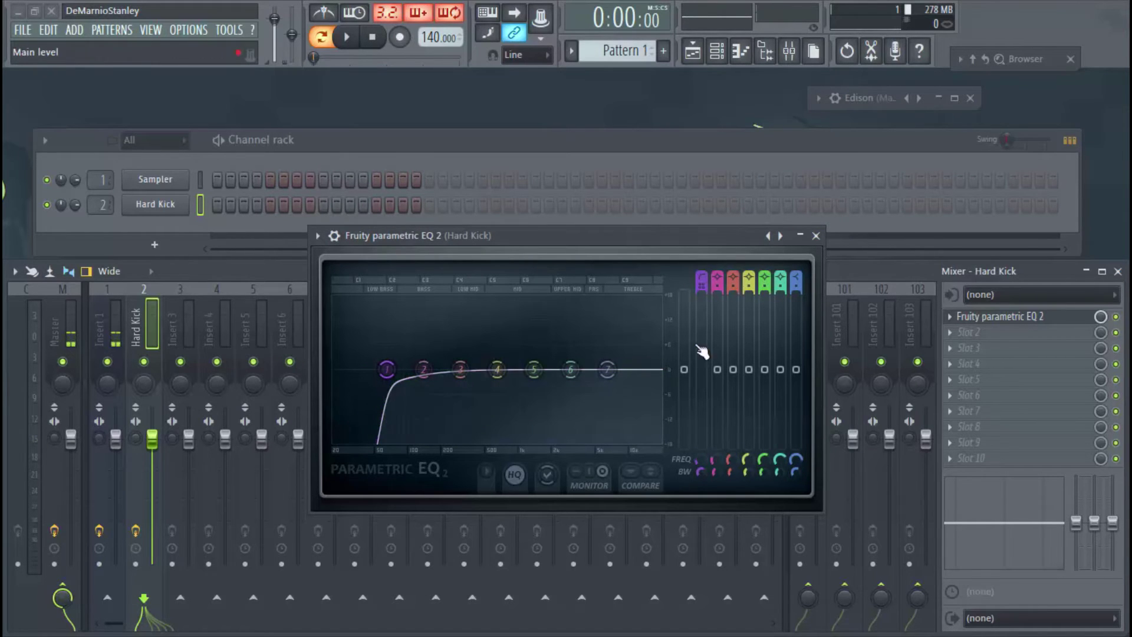
{"action": "right_click", "coordinate": [701, 287]}
{"action": "left_click", "coordinate": [730, 299]}
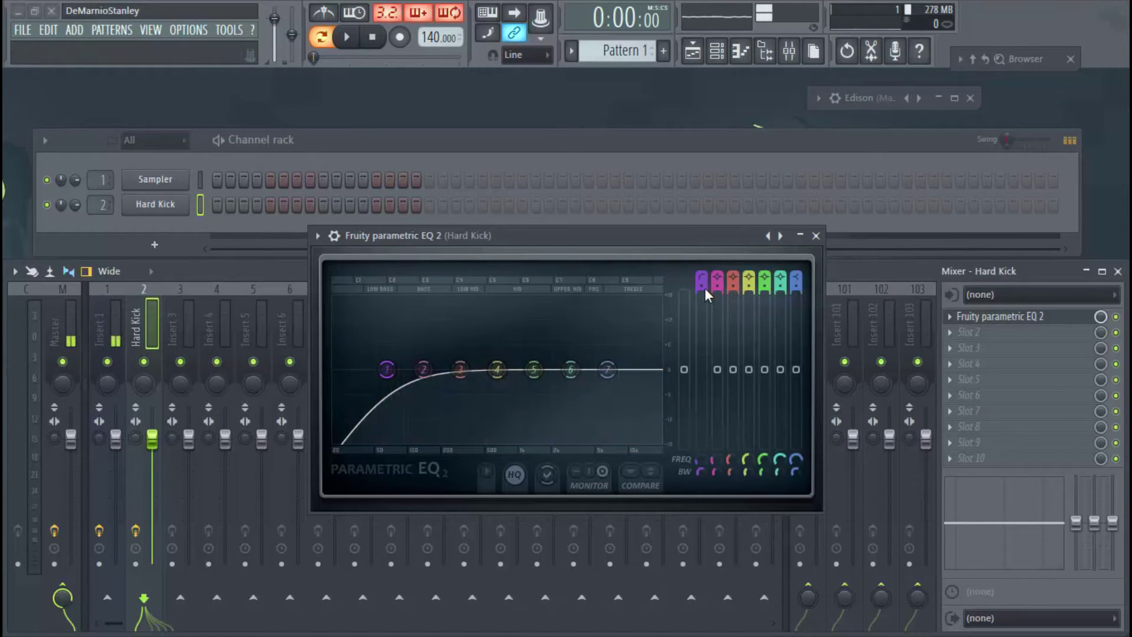
{"action": "left_click_drag", "start_coordinate": [705, 288], "coordinate": [705, 258]}
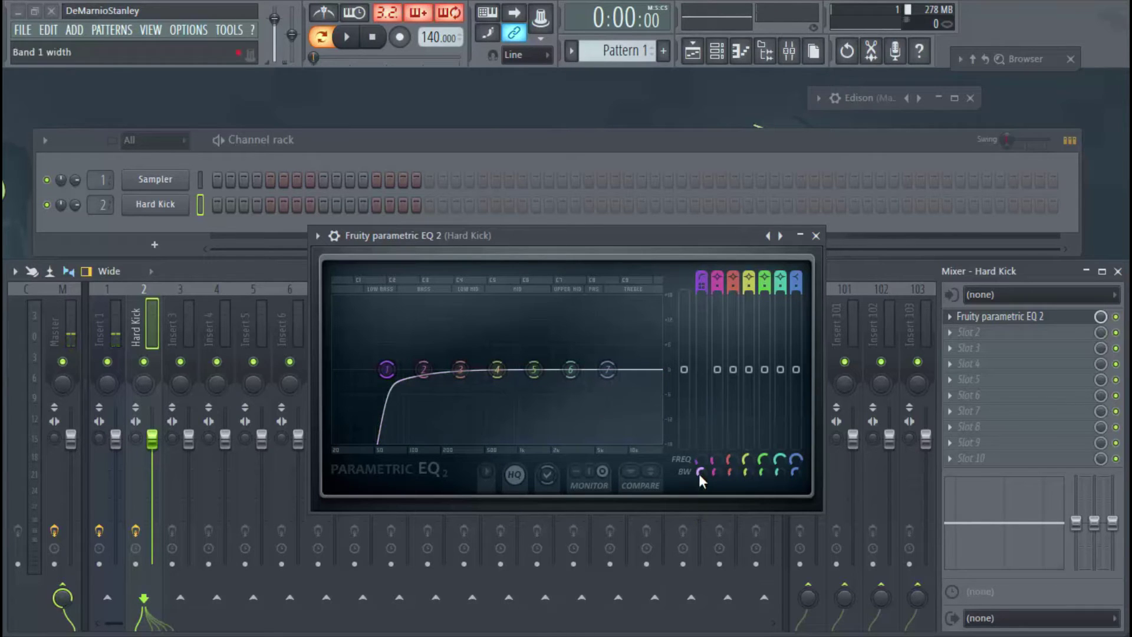
{"action": "mouse_move", "coordinate": [699, 475]}
{"action": "left_mouse_down"}
{"action": "mouse_move", "coordinate": [700, 488]}
{"action": "mouse_move", "coordinate": [700, 462]}
{"action": "left_mouse_up"}
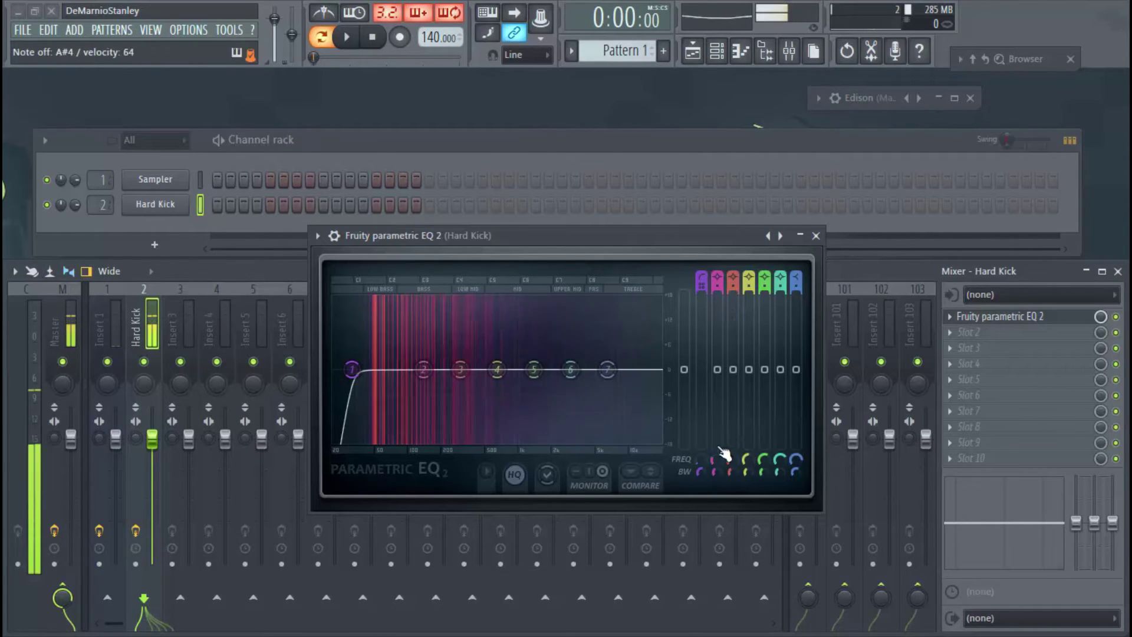
Sweep band 1's high-pass cutoff while playing the kick, and settle it somewhat below 50 Hz.
{"action": "left_click_drag", "start_coordinate": [699, 460], "coordinate": [700, 480]}
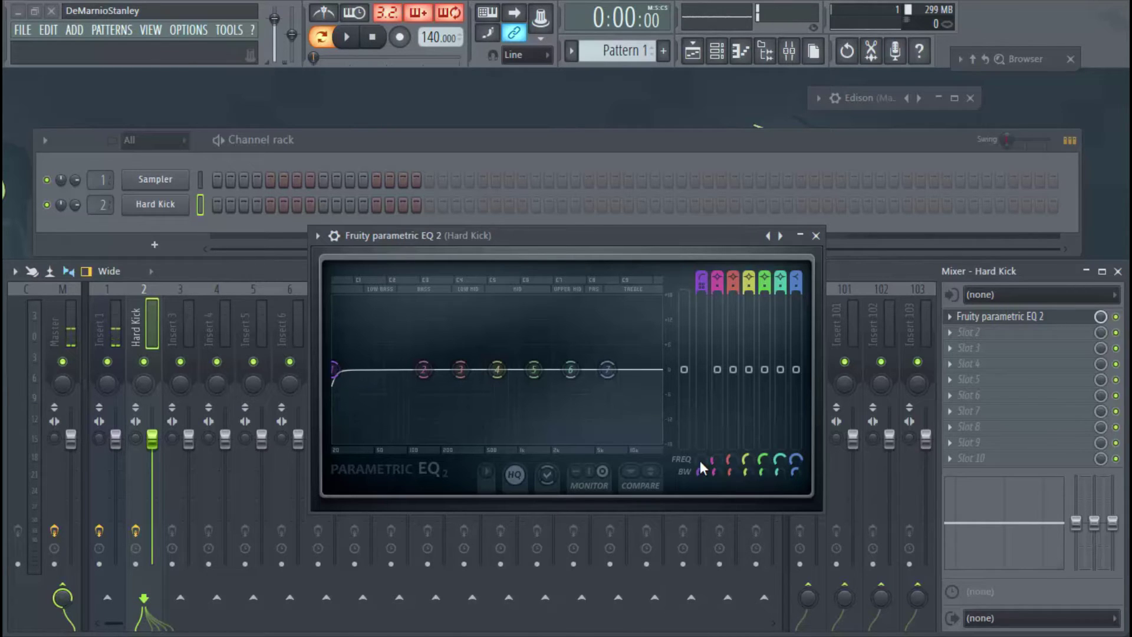
{"action": "left_click", "coordinate": [700, 461]}
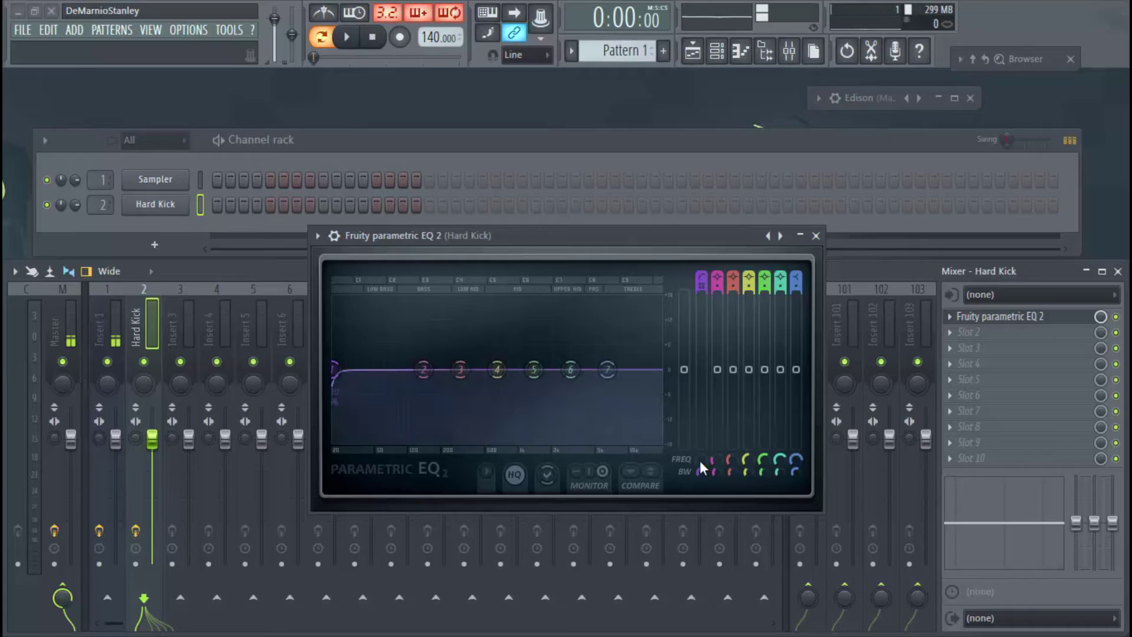
{"action": "left_click_drag", "start_coordinate": [699, 461], "coordinate": [699, 453]}
{"action": "key", "text": "j"}
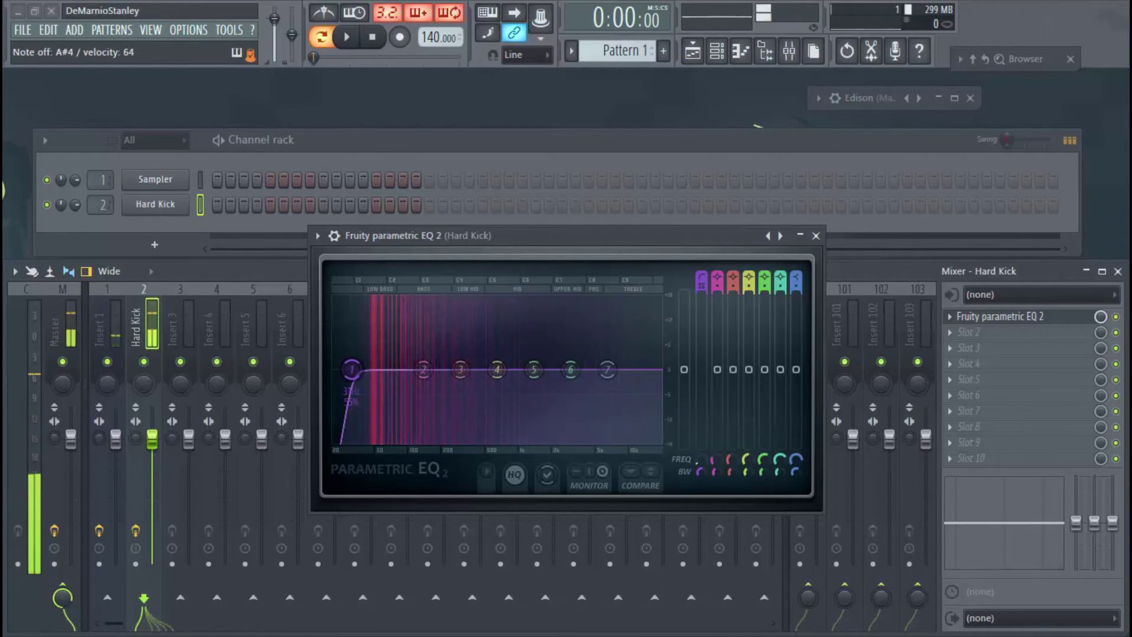
{"action": "left_click_drag", "start_coordinate": [700, 452], "coordinate": [700, 445]}
{"action": "key", "text": "j"}
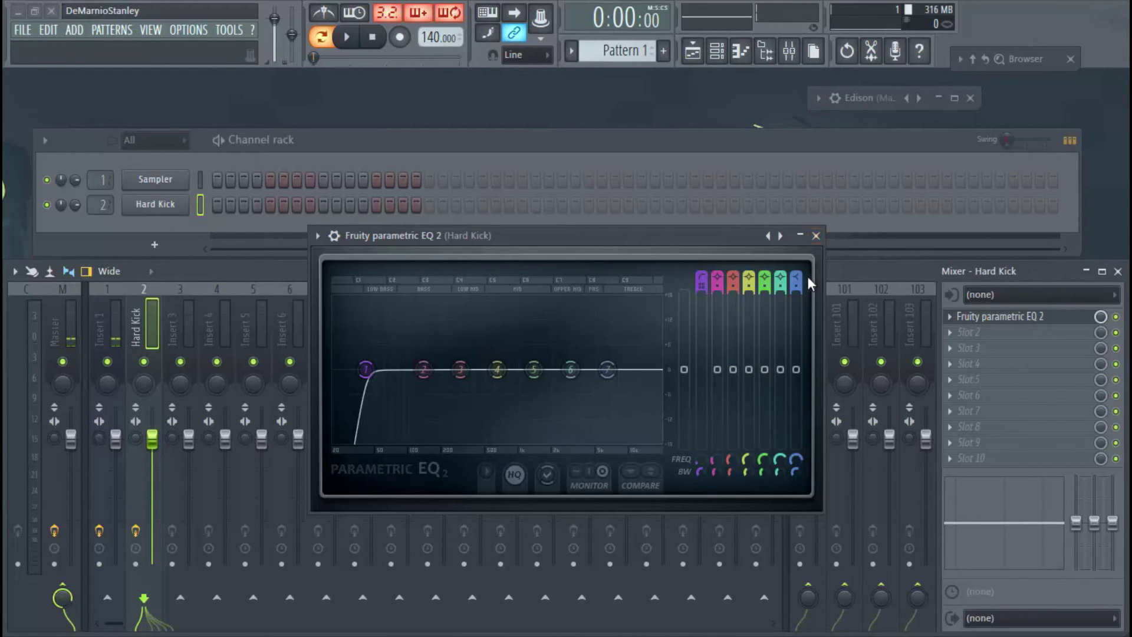
Make EQ band 7 a steep low-pass filter and sweep its cutoff frequency down to just under 500 Hz.
{"action": "left_click_drag", "start_coordinate": [799, 275], "coordinate": [794, 463]}
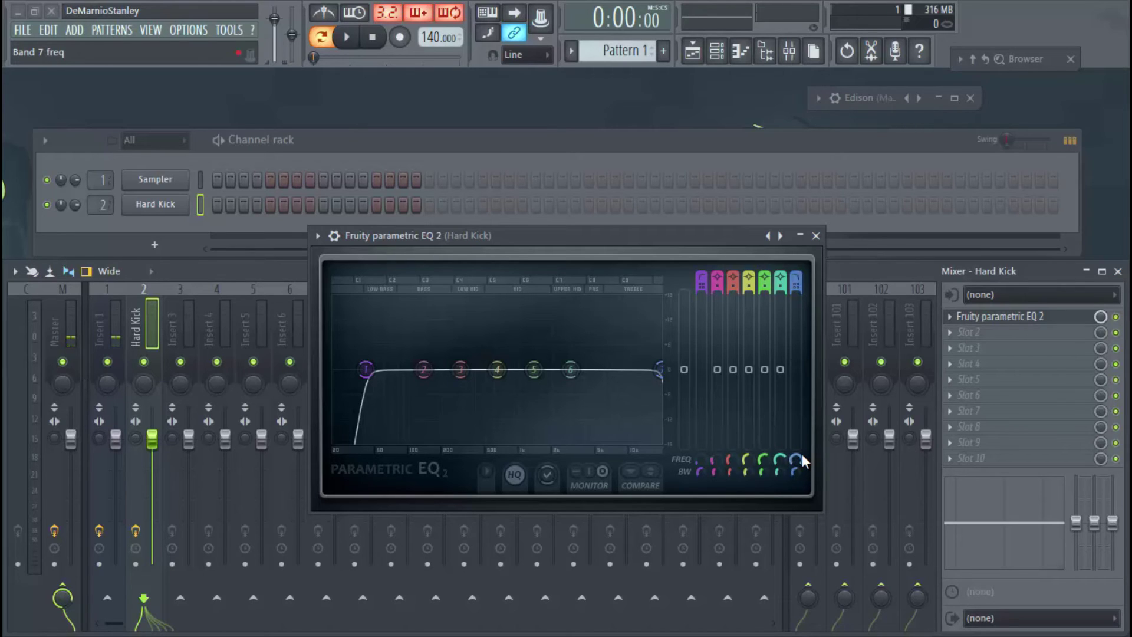
{"action": "left_click_drag", "start_coordinate": [802, 455], "coordinate": [802, 458]}
{"action": "mouse_move", "coordinate": [802, 455]}
{"action": "left_mouse_down"}
{"action": "mouse_move", "coordinate": [802, 485]}
{"action": "mouse_move", "coordinate": [802, 454]}
{"action": "left_mouse_up"}
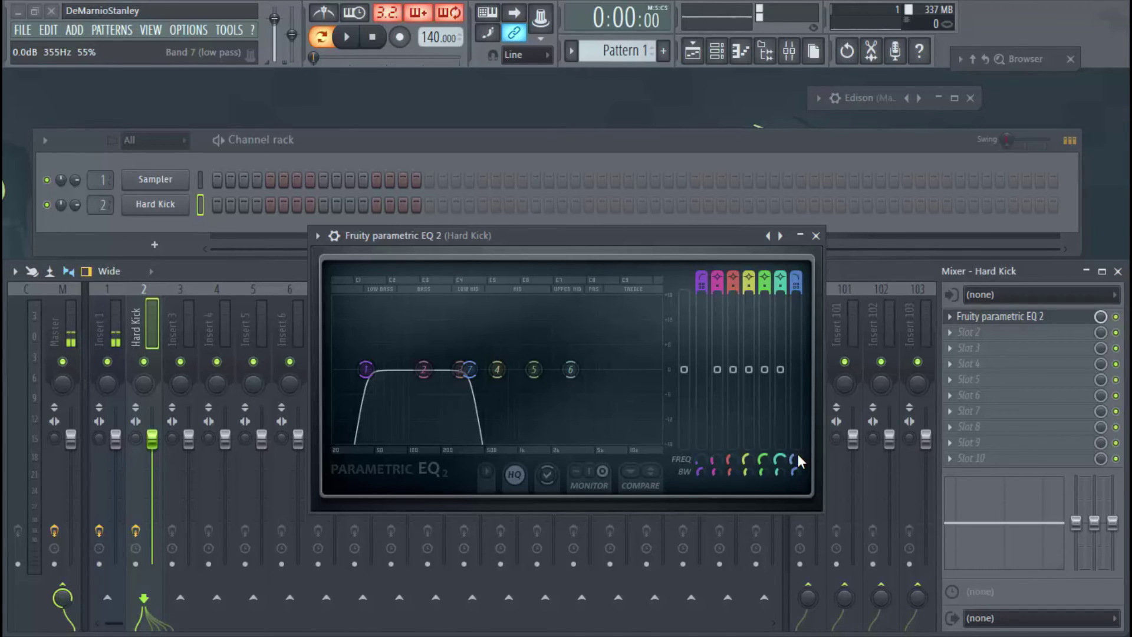
{"action": "left_click_drag", "start_coordinate": [798, 456], "coordinate": [798, 439]}
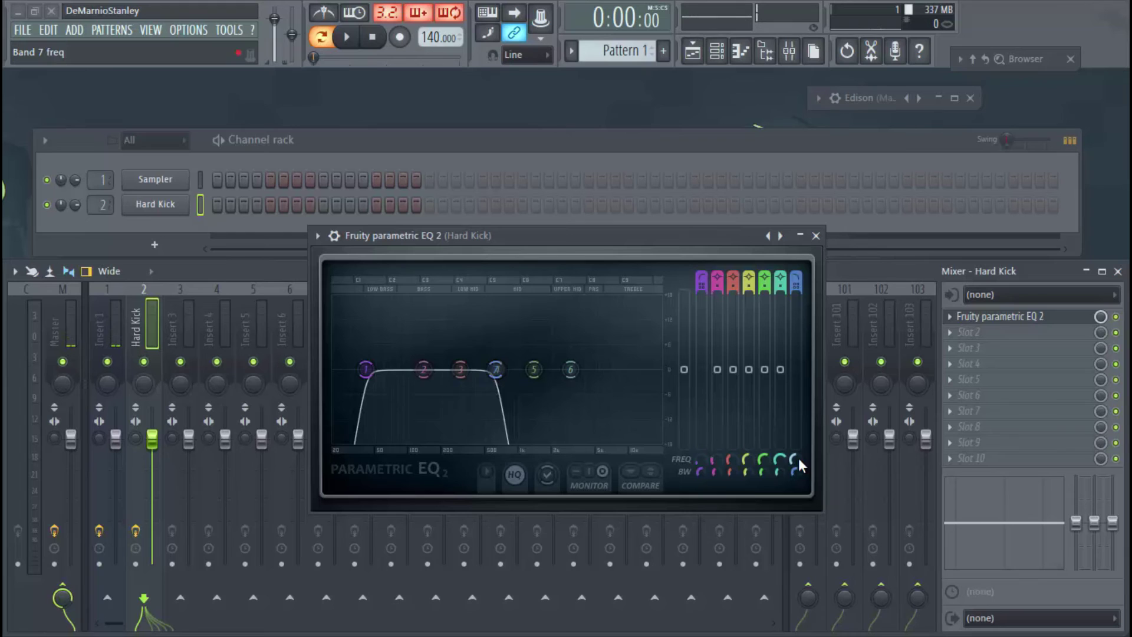
{"action": "mouse_move", "coordinate": [799, 457]}
{"action": "left_mouse_down"}
{"action": "mouse_move", "coordinate": [799, 482]}
{"action": "mouse_move", "coordinate": [798, 453]}
{"action": "mouse_move", "coordinate": [799, 463]}
{"action": "left_mouse_up"}
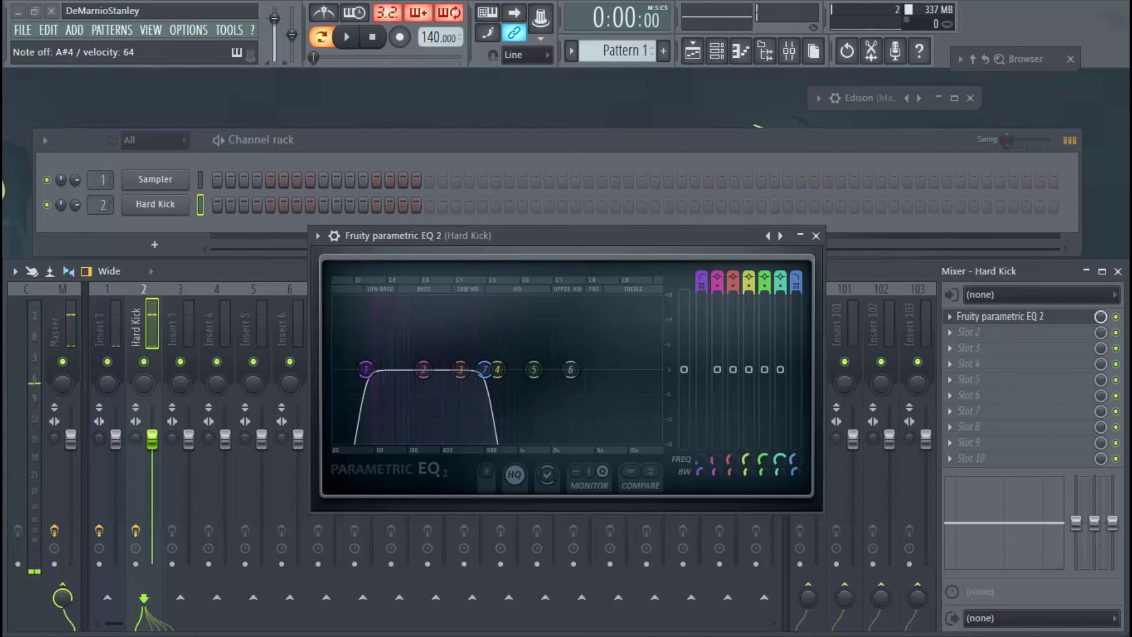